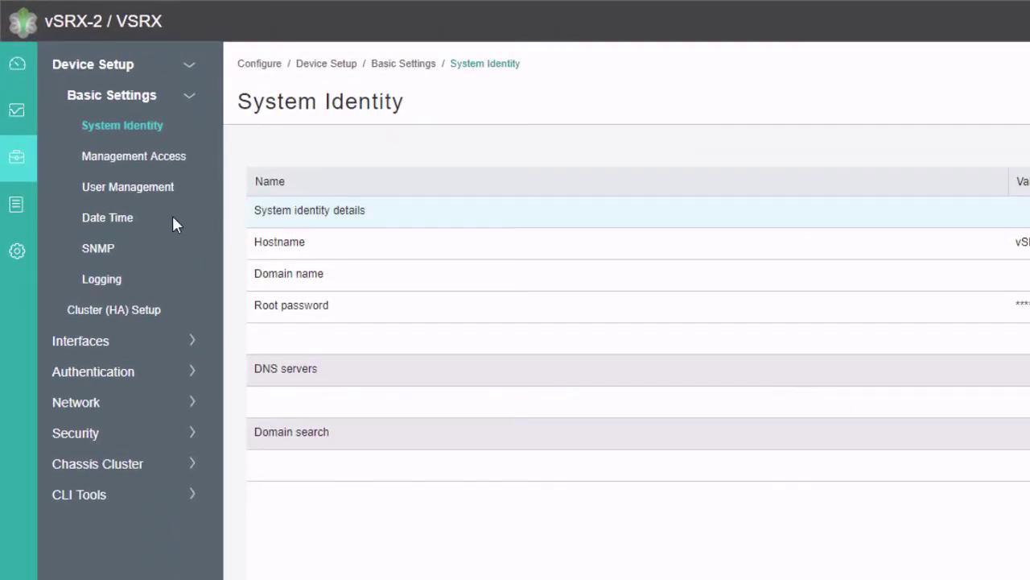
# Start Cluster (HA) Setup from Configure > Device Setup on vSRX-2.
pyautogui.moveTo(25, 167)
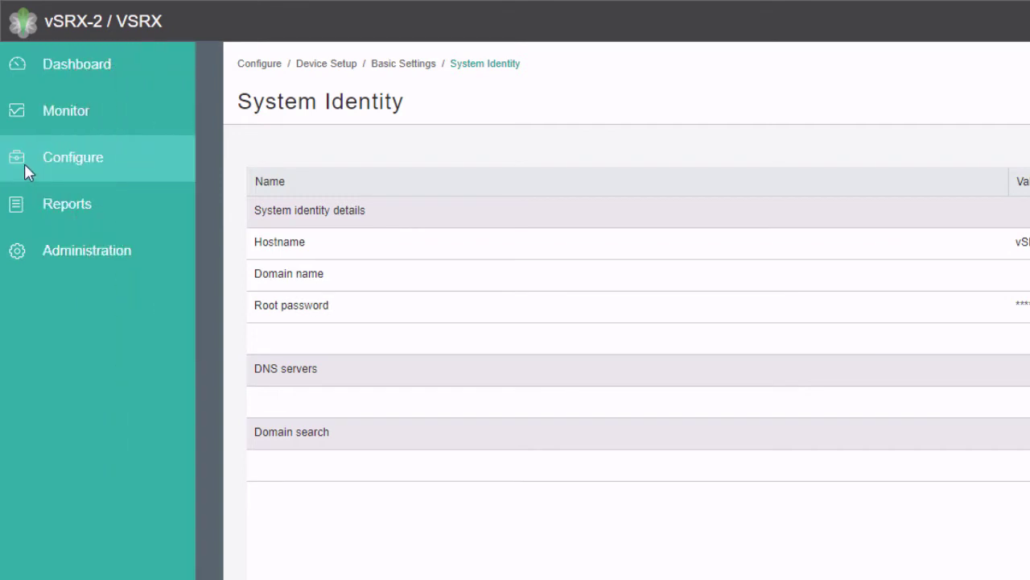
pyautogui.click(97, 179)
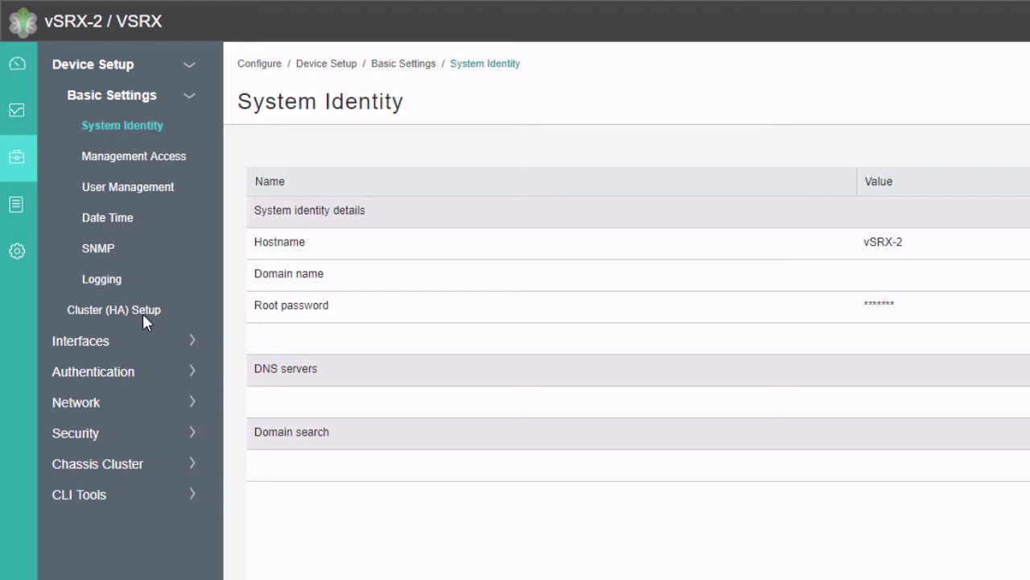
pyautogui.click(143, 313)
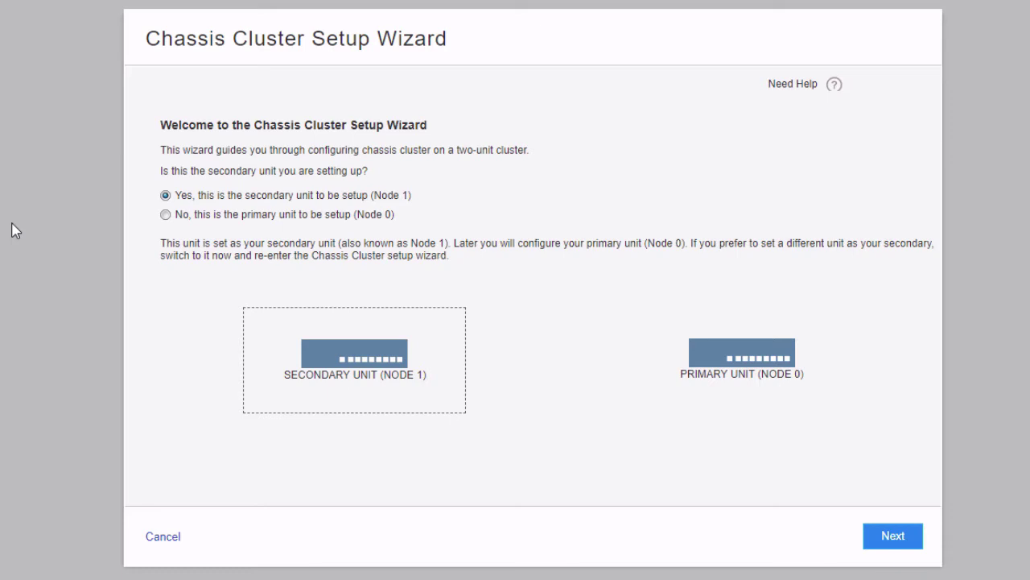
# Designate this unit as the secondary unit (Node 1) and advance to the requirements review.
pyautogui.click(246, 224)
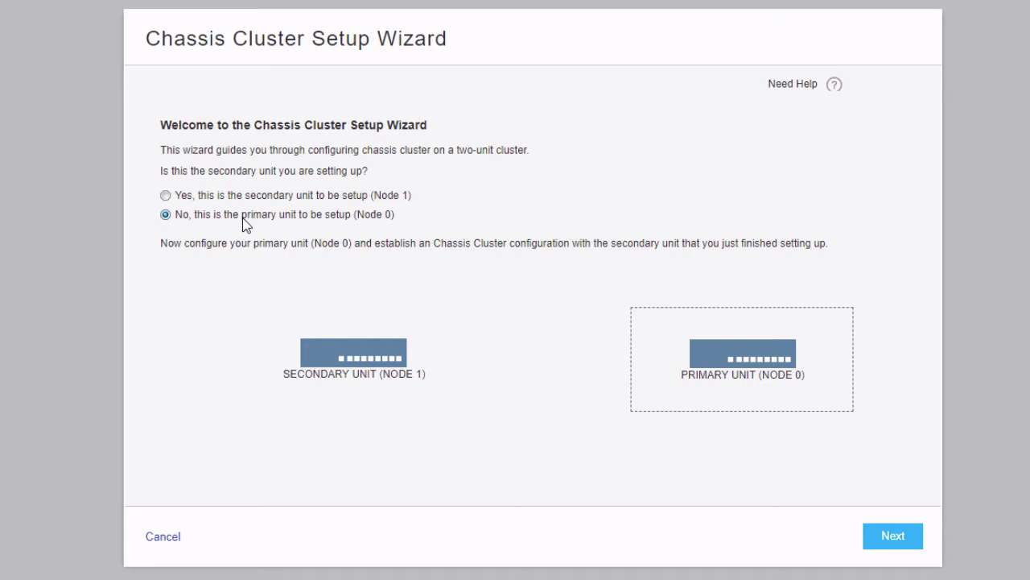
pyautogui.click(240, 196)
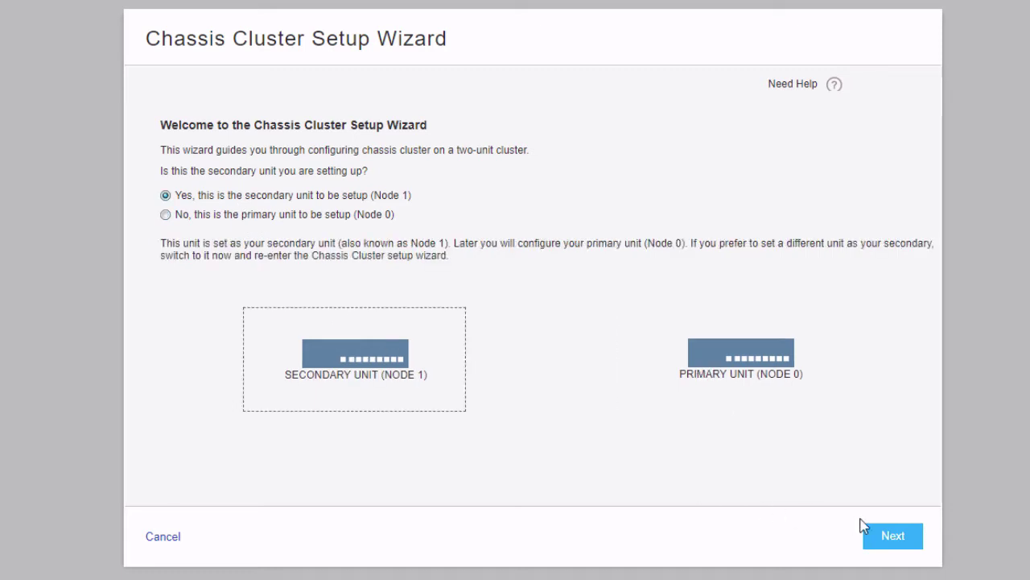
pyautogui.click(890, 536)
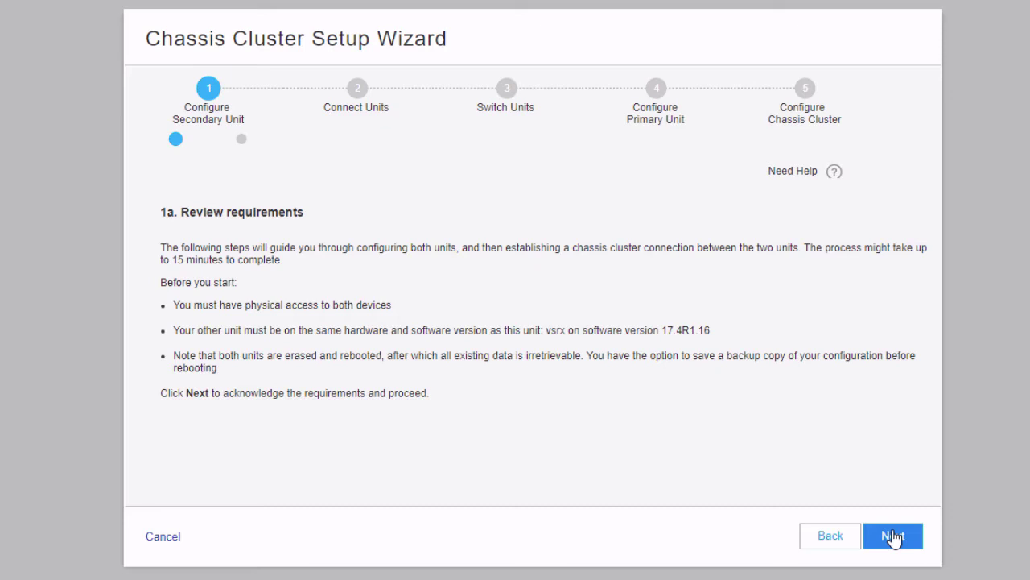
# Pass the requirements review and enter the secondary unit's root password twice.
pyautogui.click(892, 537)
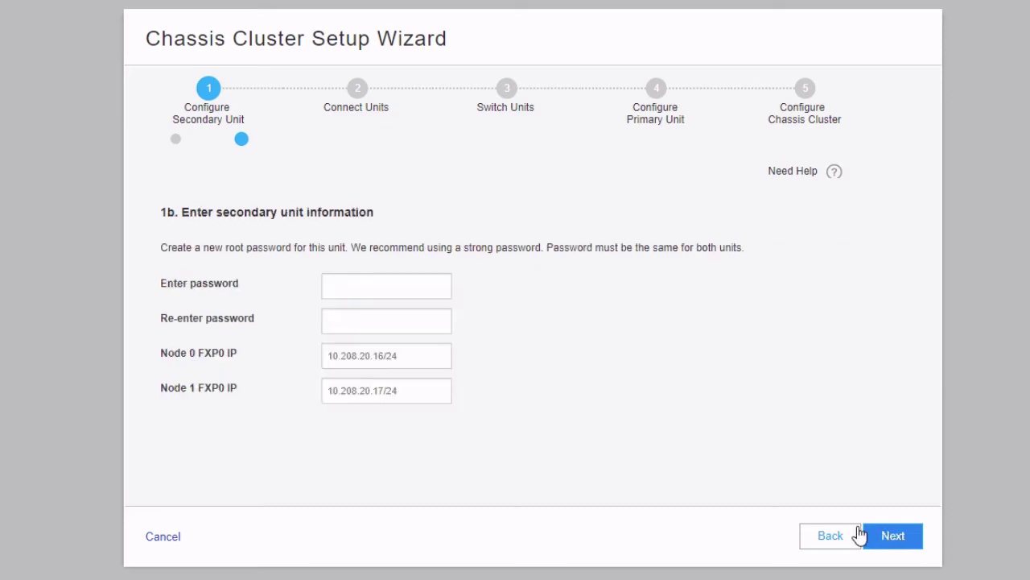
pyautogui.click(394, 290)
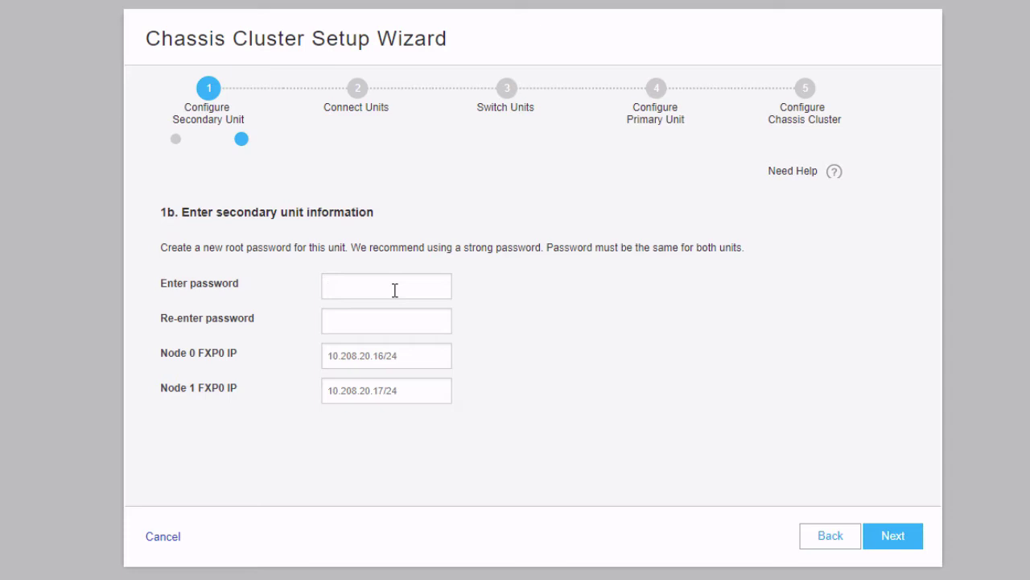
pyautogui.write('••••••••••')
pyautogui.press('Tab')
pyautogui.write('••••••')
pyautogui.write('••••')
# Set FXP0 IPs 10.10.10.195/24 for Node 0 and 10.10.10.196/24 for Node 1, then continue.
pyautogui.write('10.10.10.')
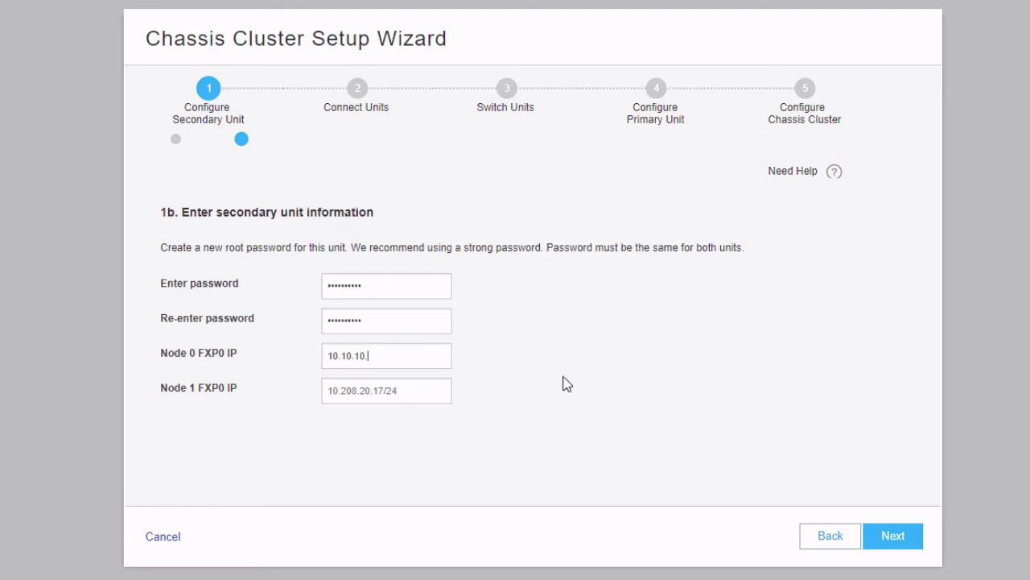
pyautogui.write('195/24')
pyautogui.press('Tab')
pyautogui.write('10.10.10.19')
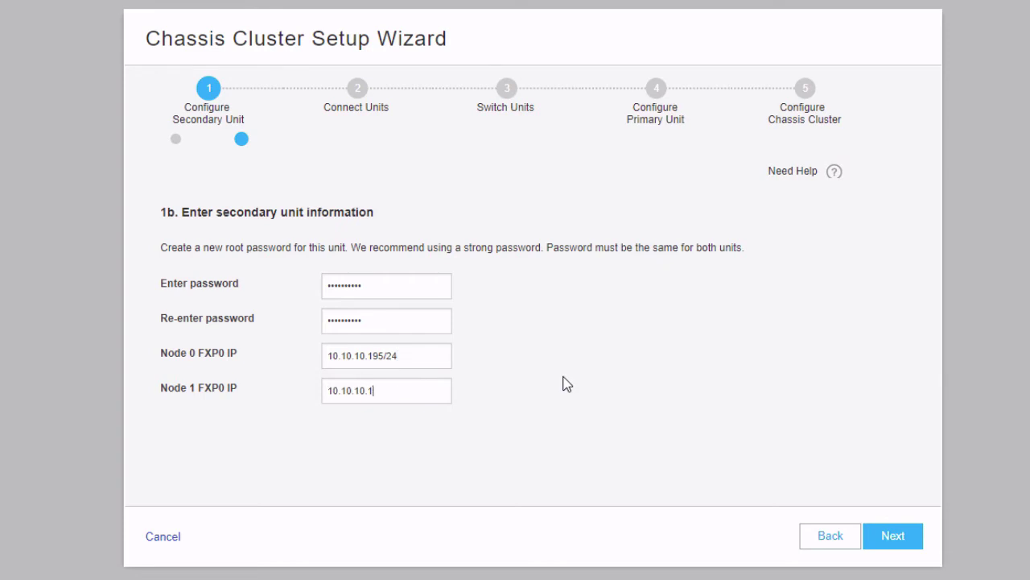
pyautogui.write('6/24')
pyautogui.click(881, 538)
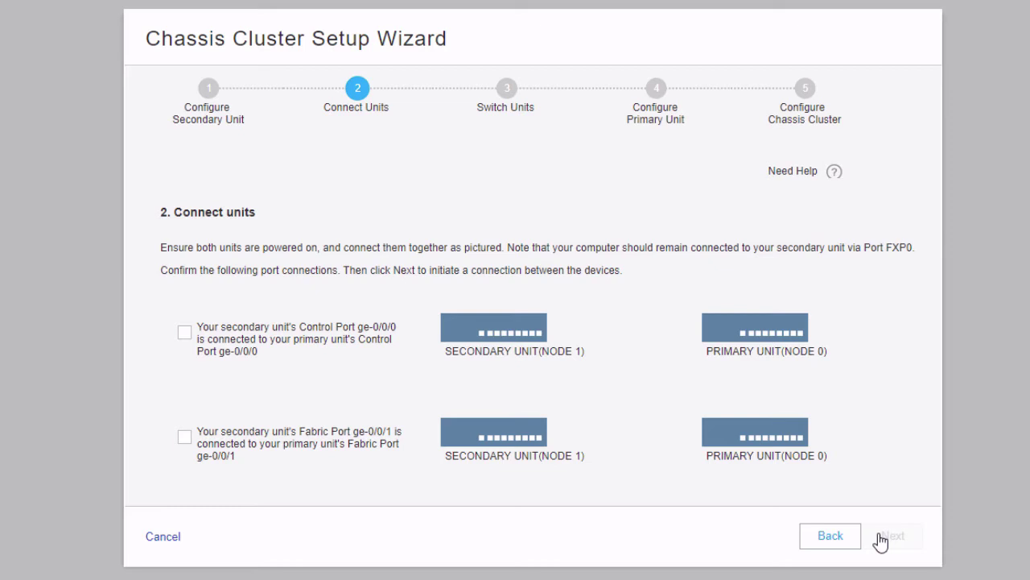
# Confirm the ge-0/0/0 control and ge-0/0/1 fabric port links and continue.
pyautogui.click(312, 346)
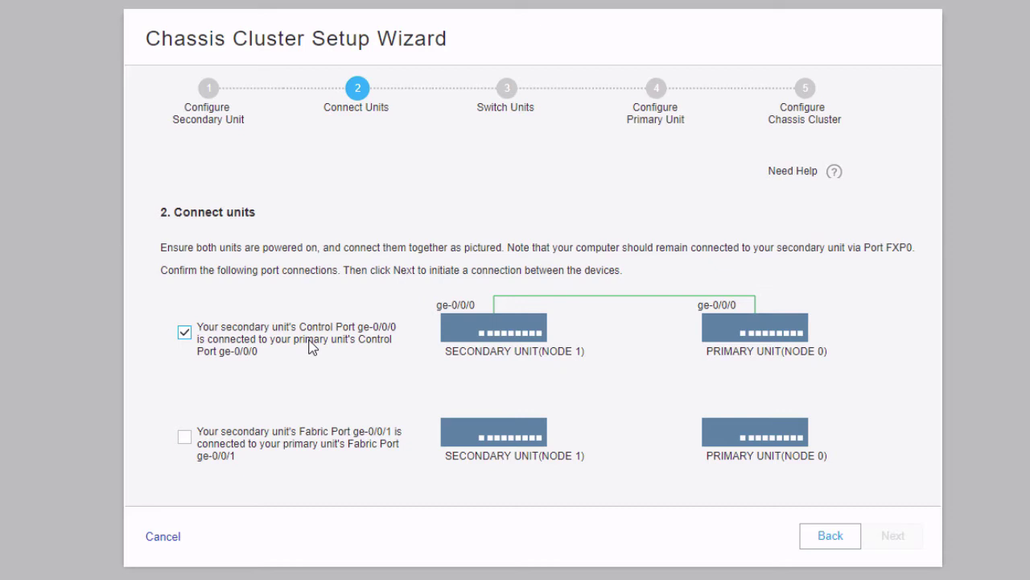
pyautogui.click(253, 427)
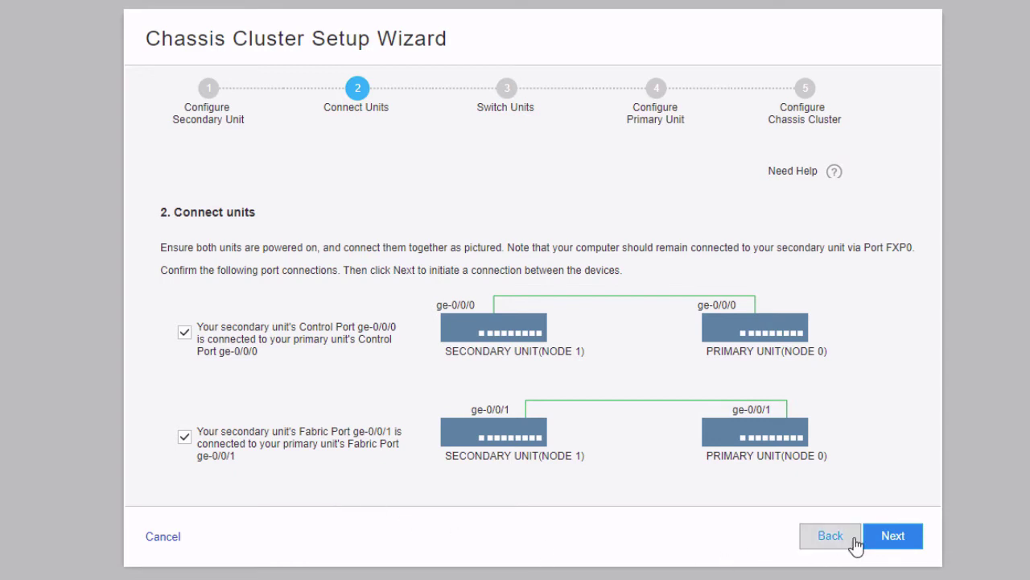
pyautogui.click(891, 537)
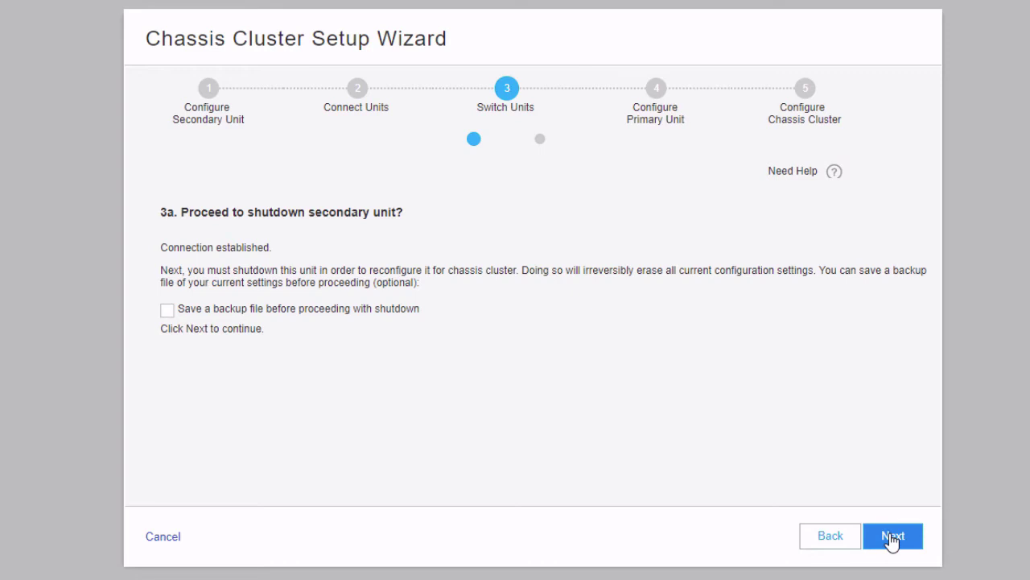
# Skip the configuration backup and shut down the secondary unit.
pyautogui.click(891, 537)
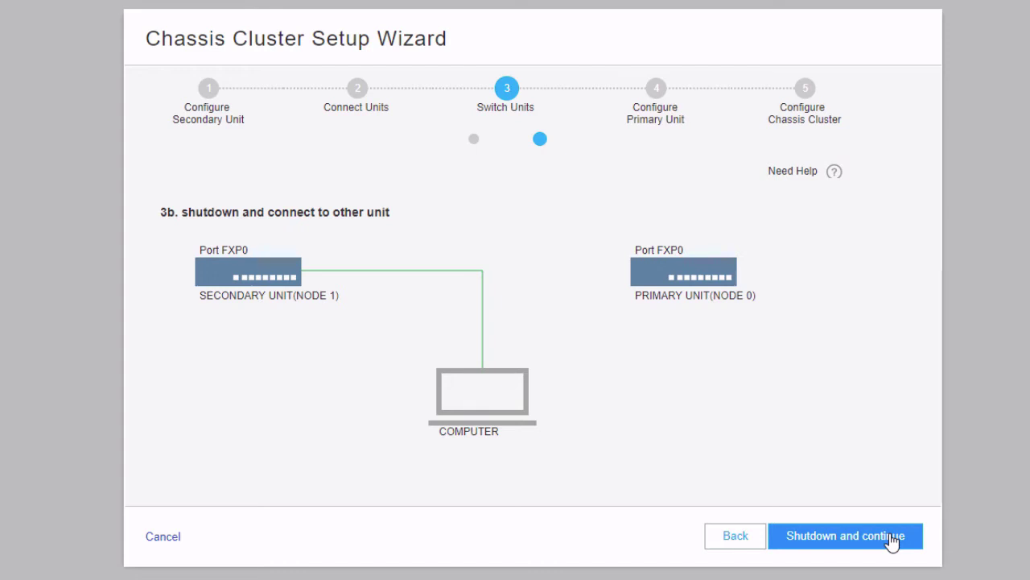
pyautogui.click(891, 536)
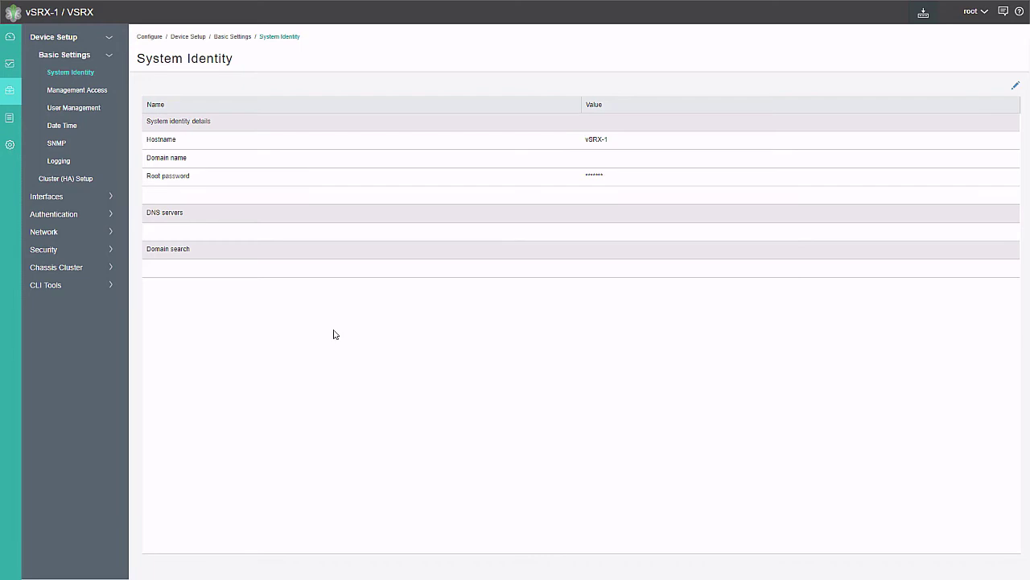
# Run Cluster (HA) Setup on vSRX-1 as the primary unit (Node 0).
pyautogui.click(87, 179)
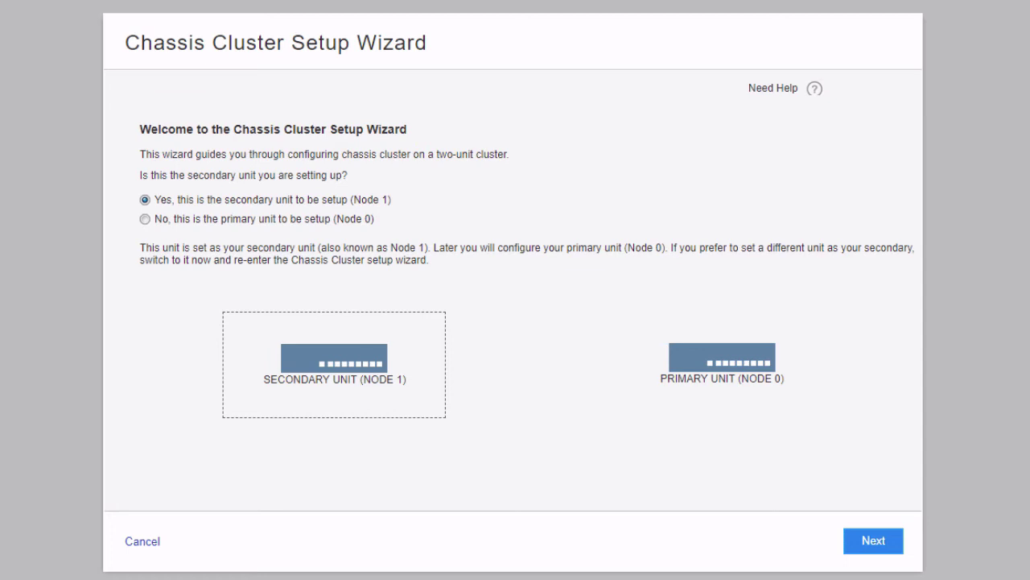
pyautogui.click(169, 219)
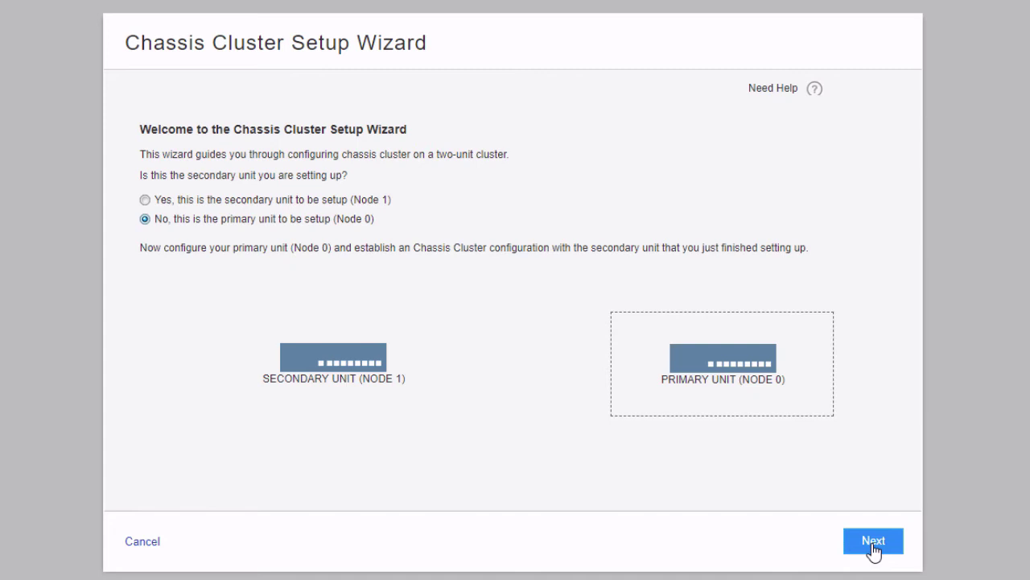
pyautogui.click(873, 543)
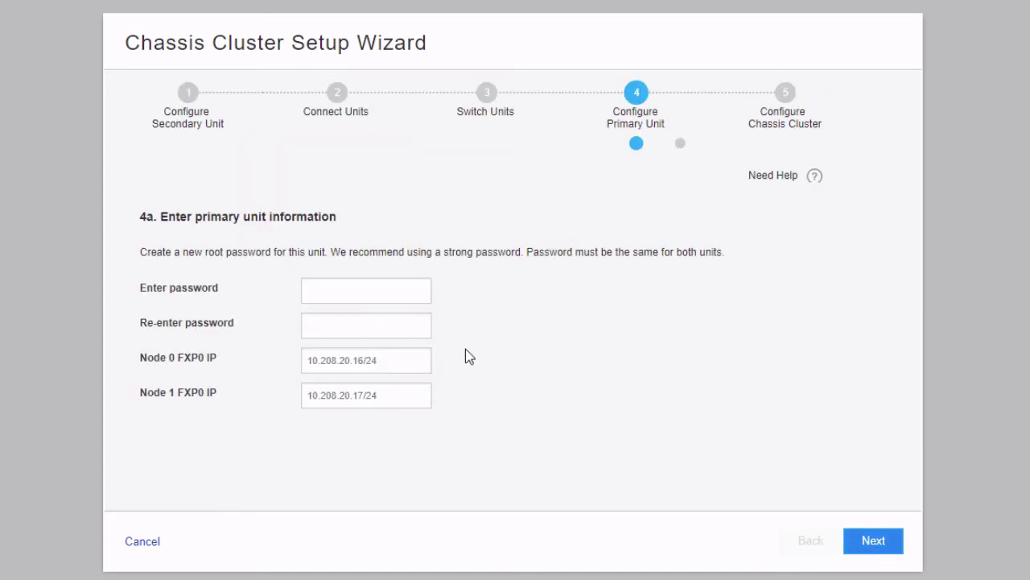
# Enter the primary unit's root password and its confirmation.
pyautogui.click(393, 297)
pyautogui.write('••••••••••')
pyautogui.press('Tab')
pyautogui.write('••••••••••')
# Set FXP0 IPs 10.10.10.195/24 for Node 0 and 10.10.10.196/24 for Node 1, then continue.
pyautogui.press('Tab')
pyautogui.write('10.10.10.')
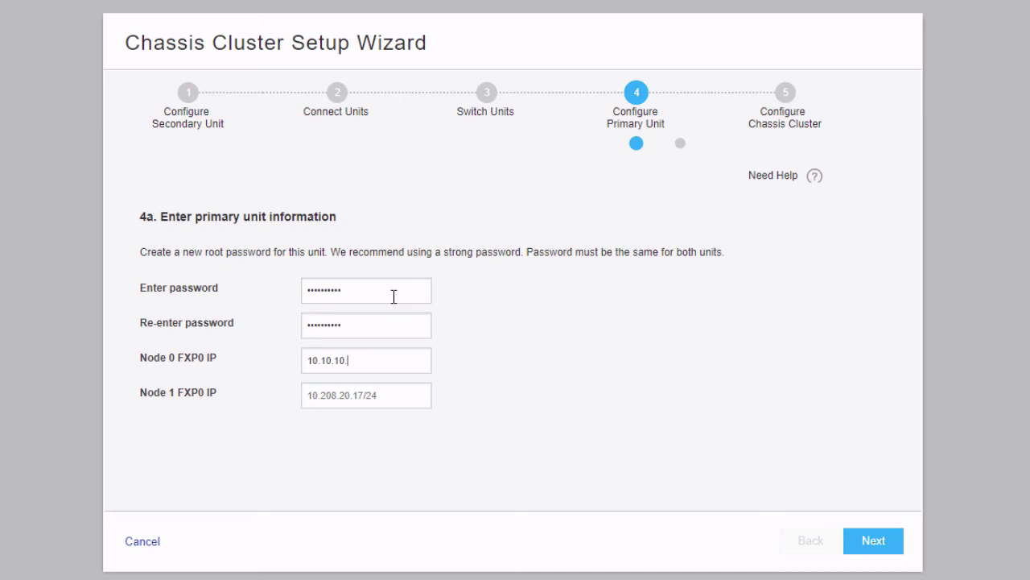
pyautogui.write('195/24')
pyautogui.press('Tab')
pyautogui.write('10.10.10.196/24')
pyautogui.click(873, 533)
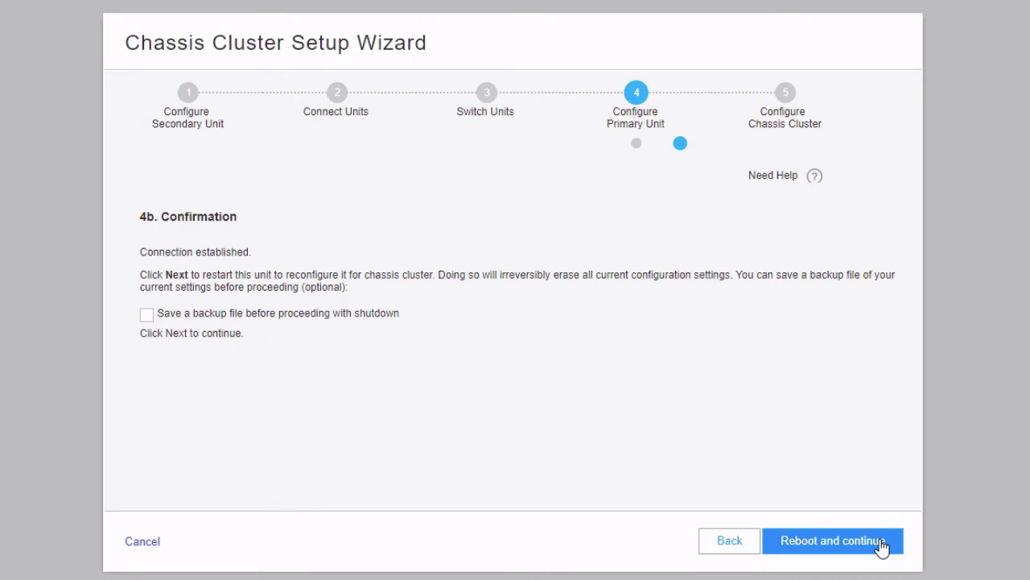
# Reboot the primary unit for clustering, leaving the backup option unticked.
pyautogui.click(881, 541)
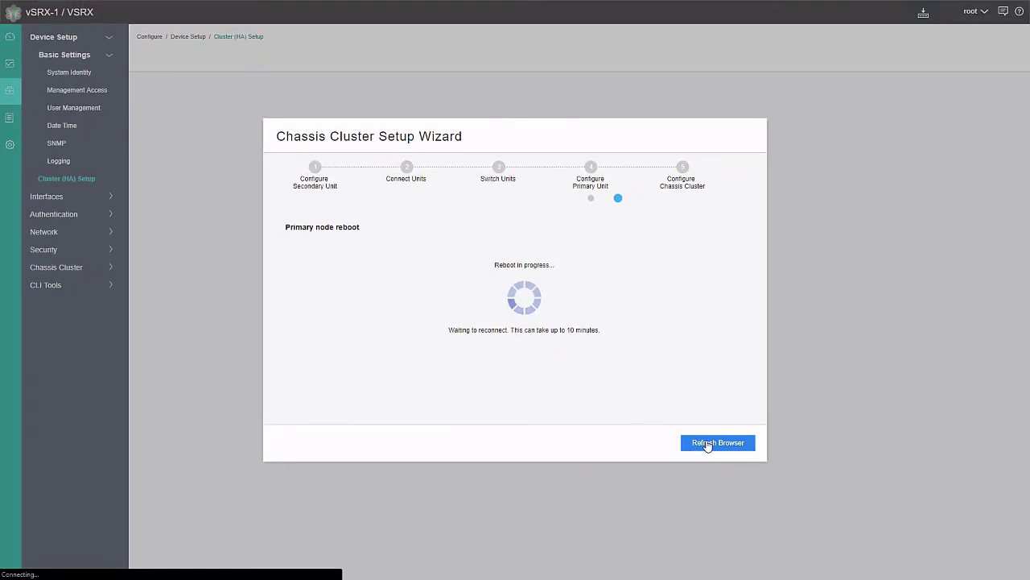
# Refresh the browser and log back in as root with the account password.
pyautogui.click(708, 443)
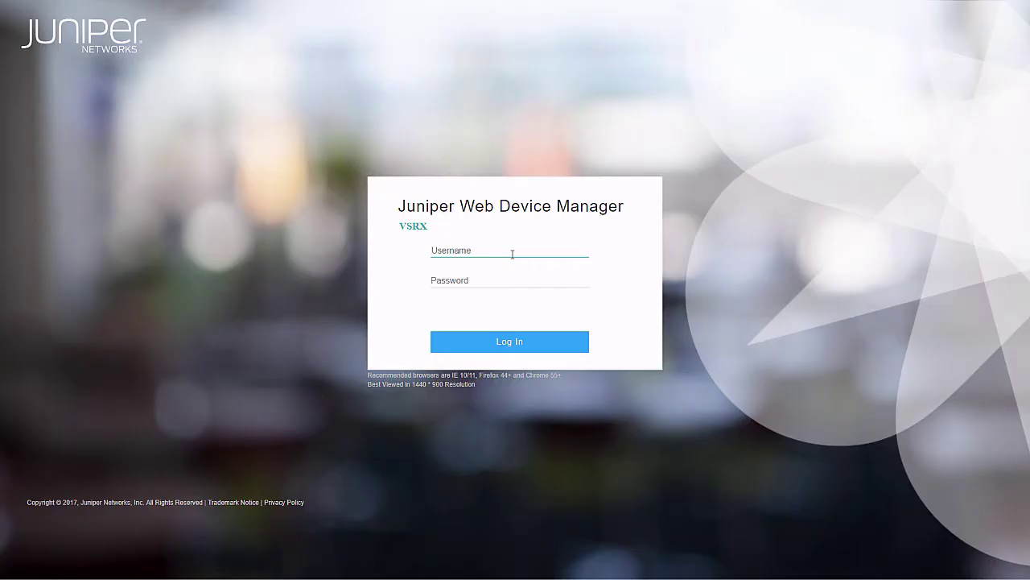
pyautogui.write('root')
pyautogui.press('Tab')
pyautogui.write('***')
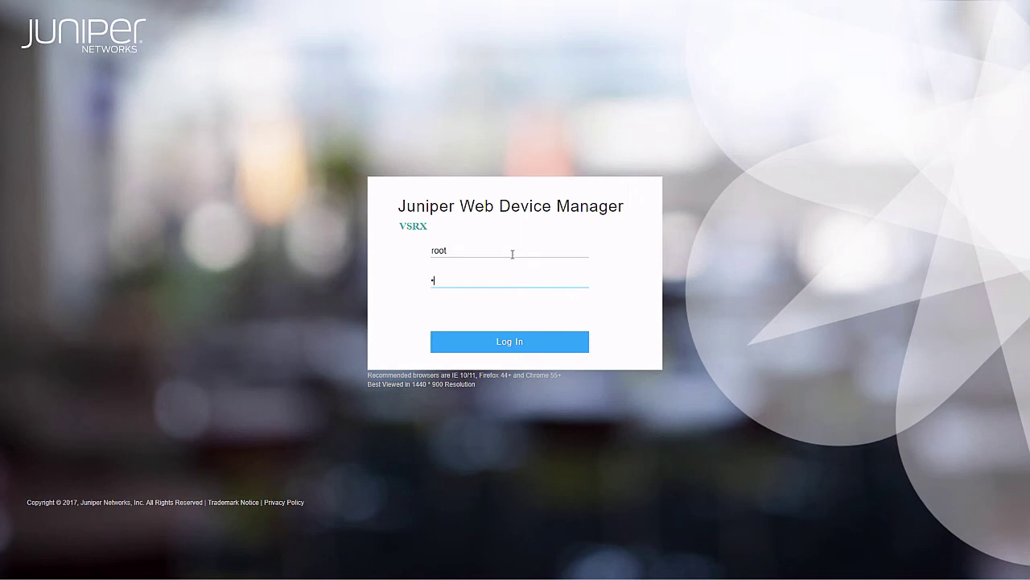
pyautogui.write('*******')
pyautogui.press('Return')
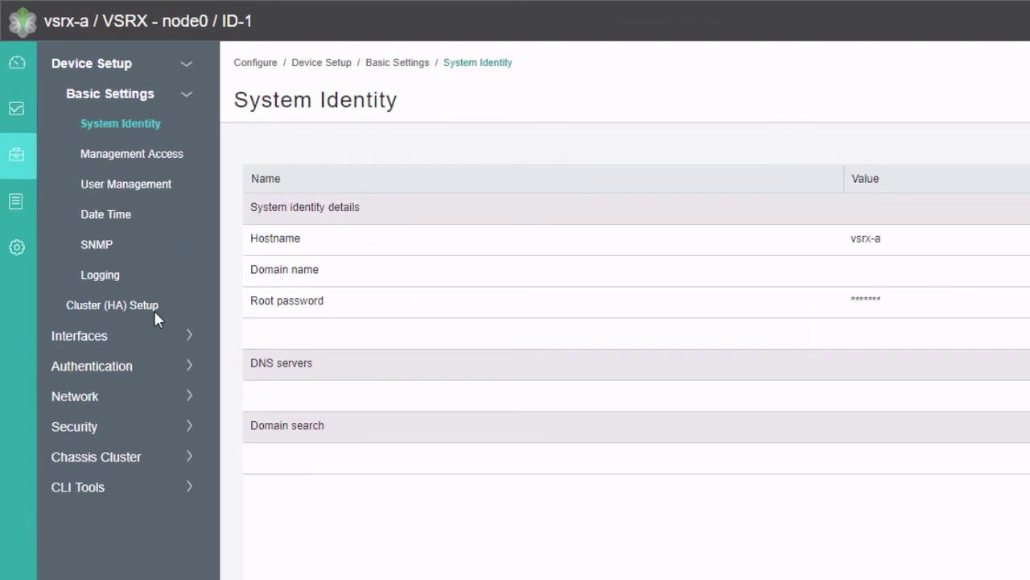
# Reopen Cluster (HA) Setup and continue past step 5a once the secondary unit is powered on.
pyautogui.click(155, 312)
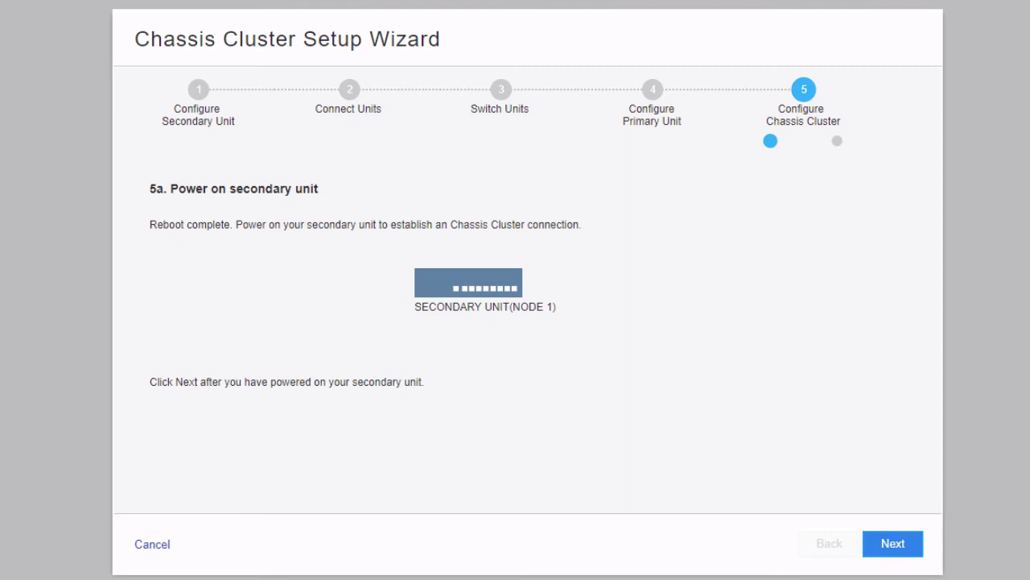
pyautogui.click(892, 548)
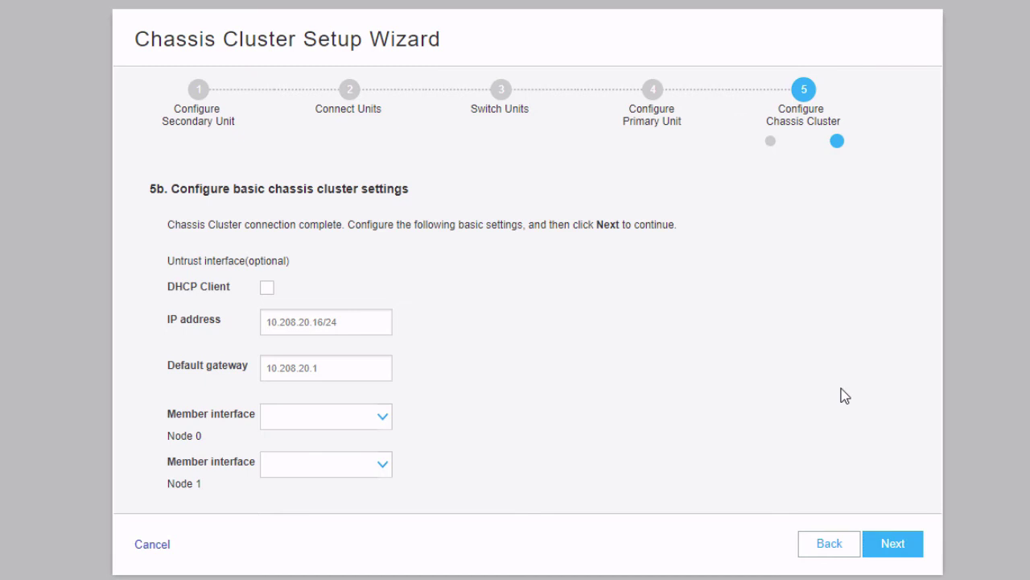
# Keep the untrust interface static, with address 172.25.11.1/24 and gateway 172.25.11.254.
pyautogui.click(268, 288)
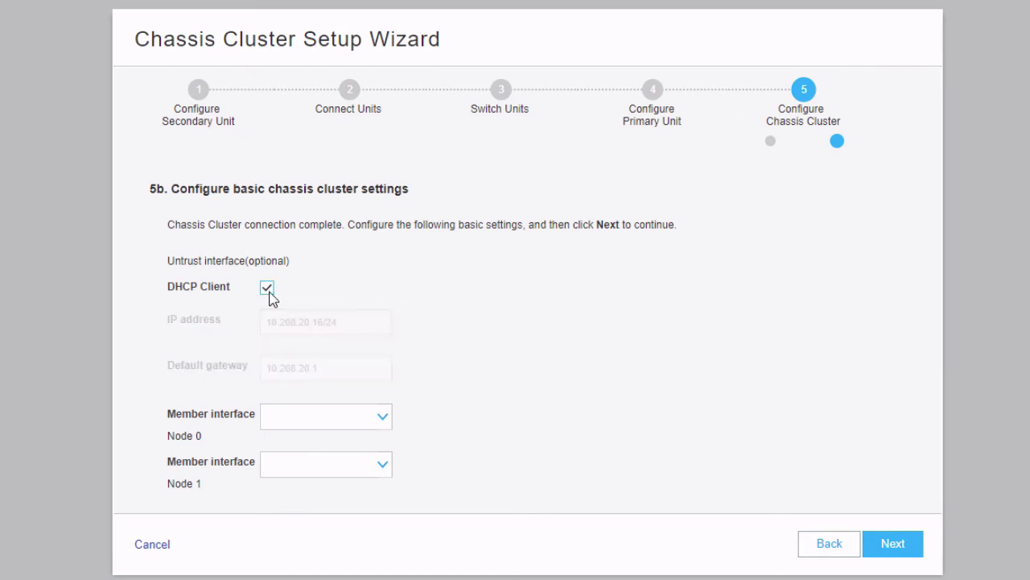
pyautogui.click(267, 288)
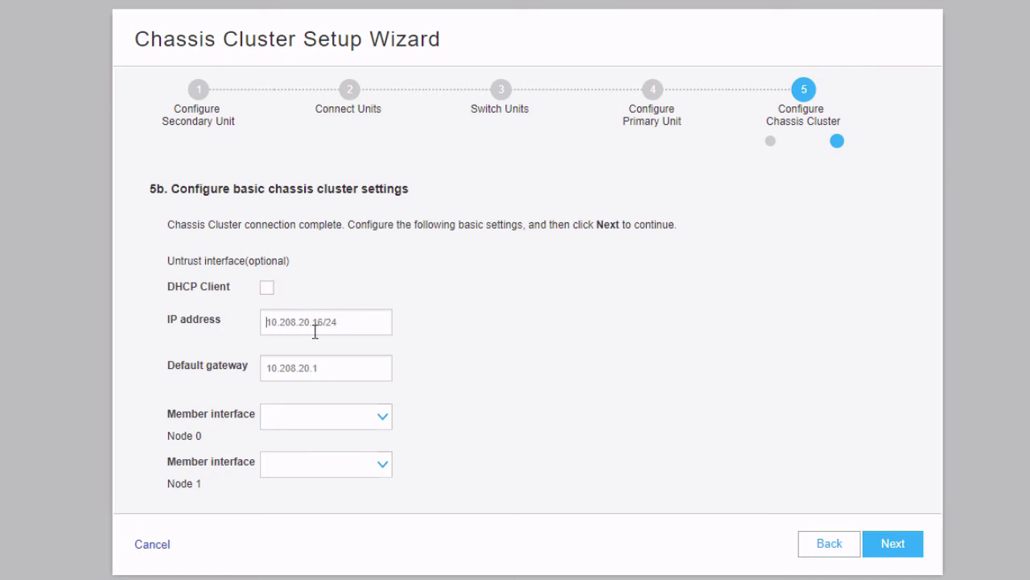
pyautogui.tripleClick(314, 332)
pyautogui.write('172.25.11.')
pyautogui.write('1/24')
pyautogui.write('172.25.11.25')
pyautogui.write('4')
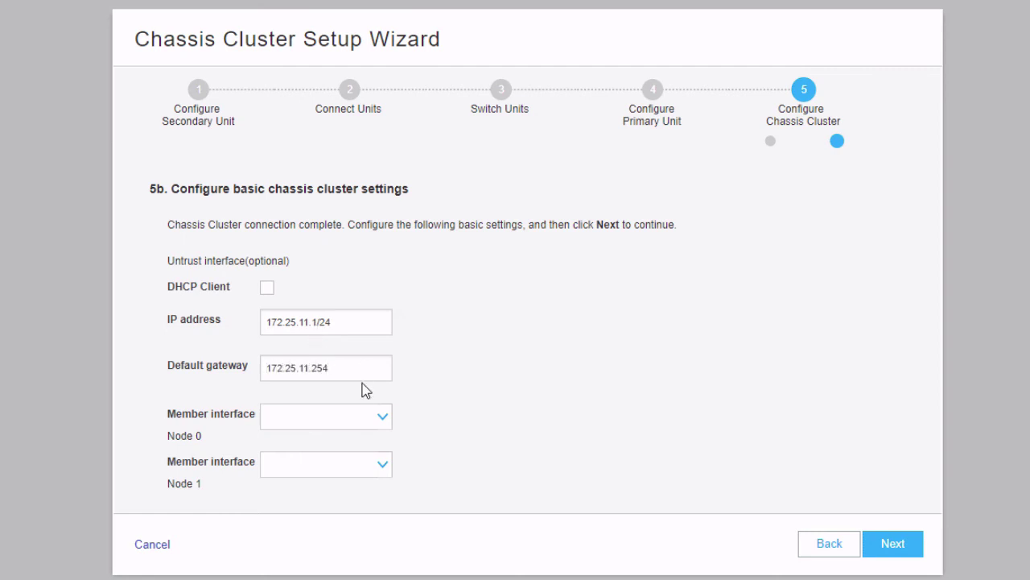
# Choose ge-0/0/3 as the Node 0 untrust member and ge-7/0/3 for Node 1, and apply.
pyautogui.click(362, 414)
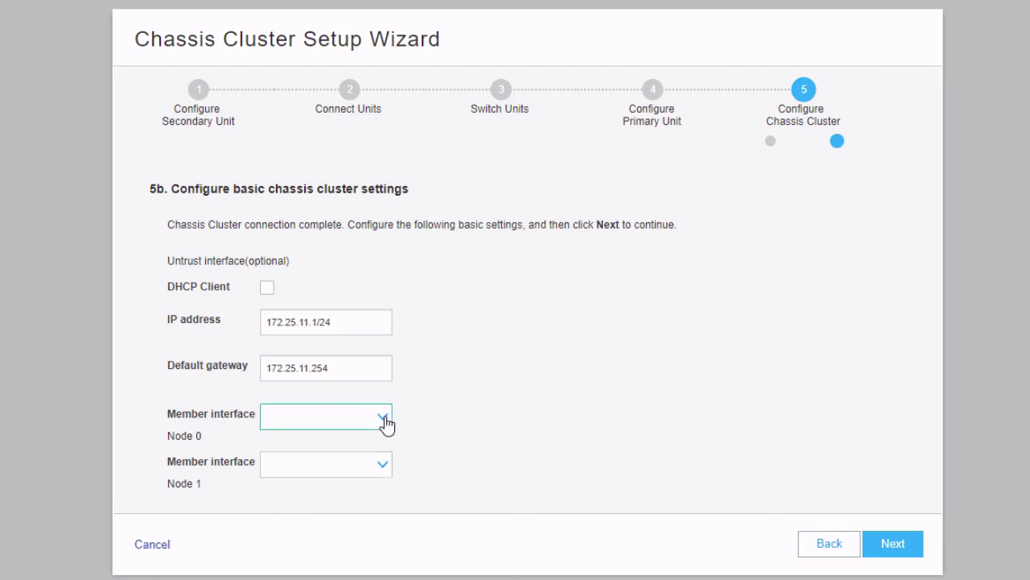
pyautogui.click(387, 419)
pyautogui.click(331, 479)
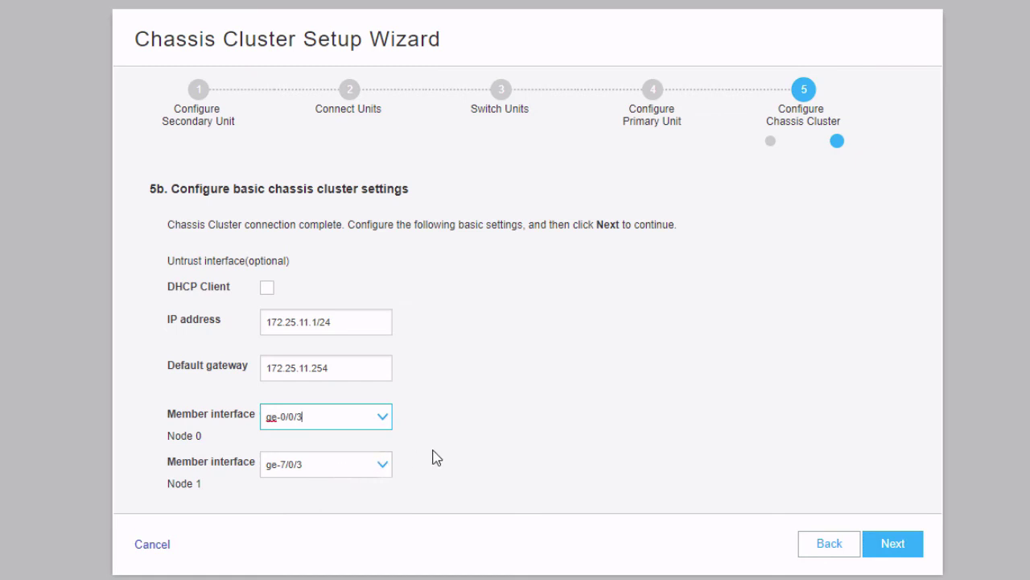
pyautogui.click(384, 466)
pyautogui.click(386, 469)
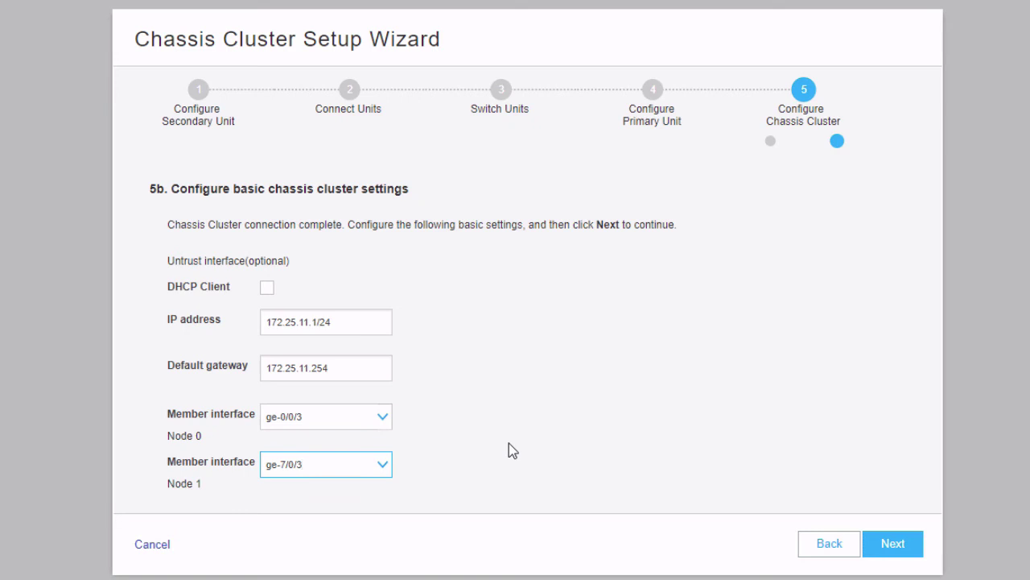
pyautogui.click(885, 545)
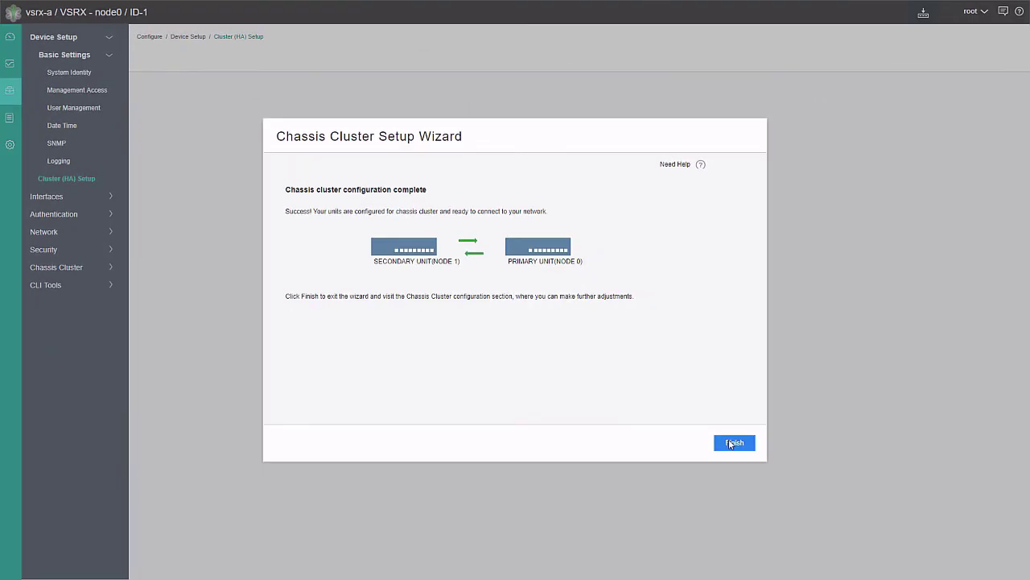
# Finish the completed cluster wizard to reach the cluster configuration listing vsrx-a and vsrx-b.
pyautogui.click(733, 442)
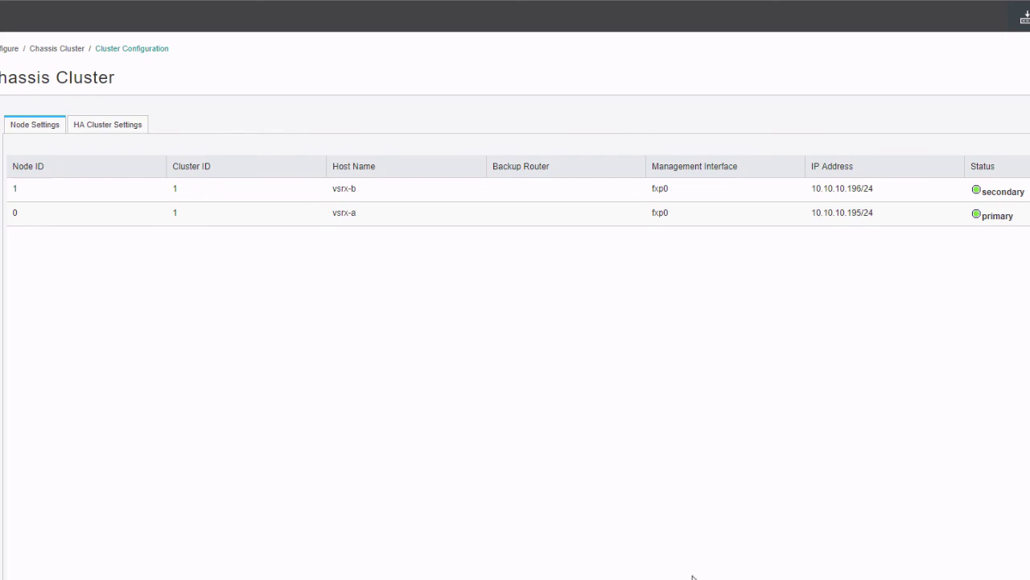
# Review the redundancy group status under Monitor > System View, then display Cluster Statistics.
pyautogui.moveTo(19, 119)
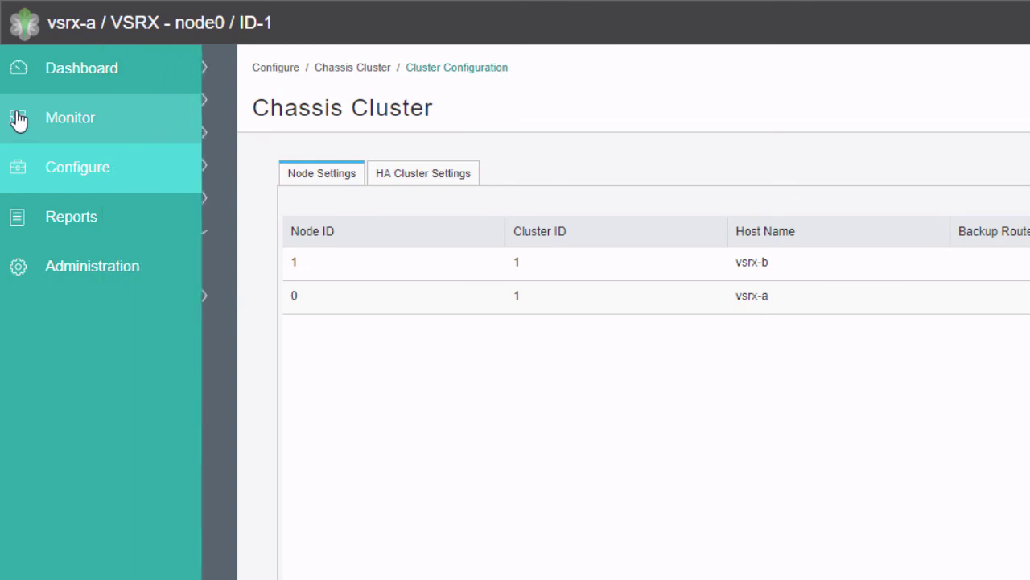
pyautogui.click(57, 120)
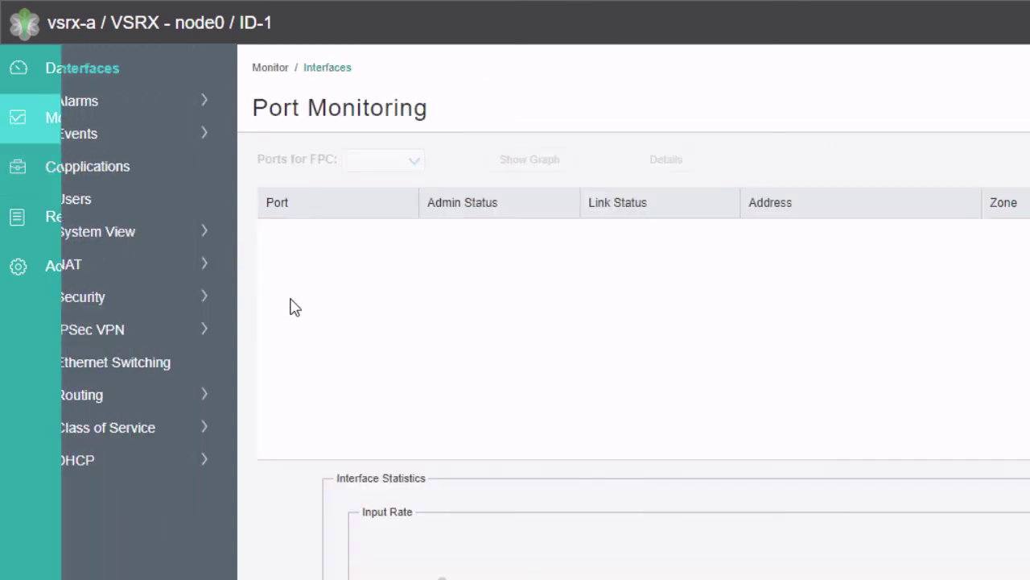
pyautogui.click(120, 232)
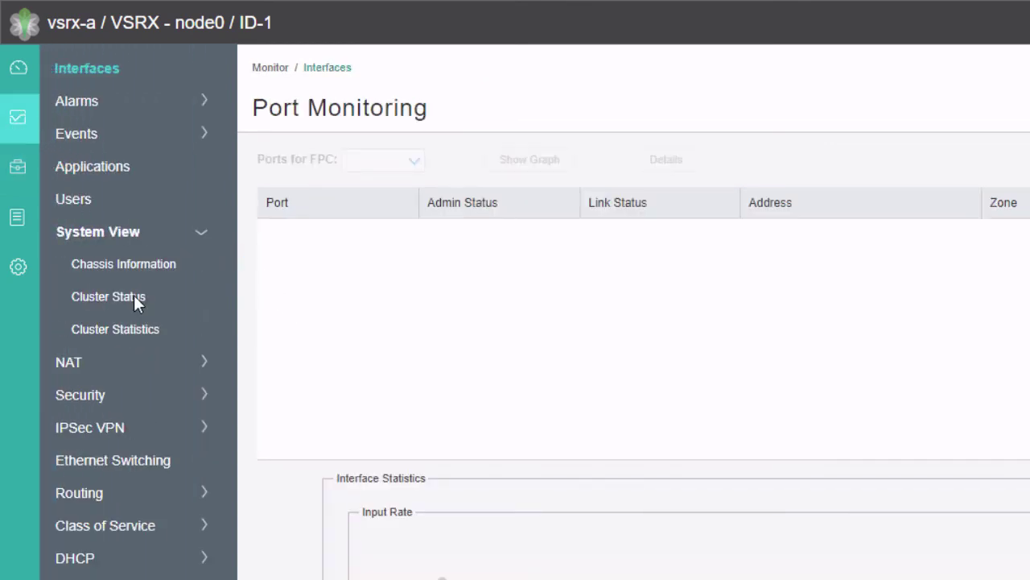
pyautogui.click(138, 296)
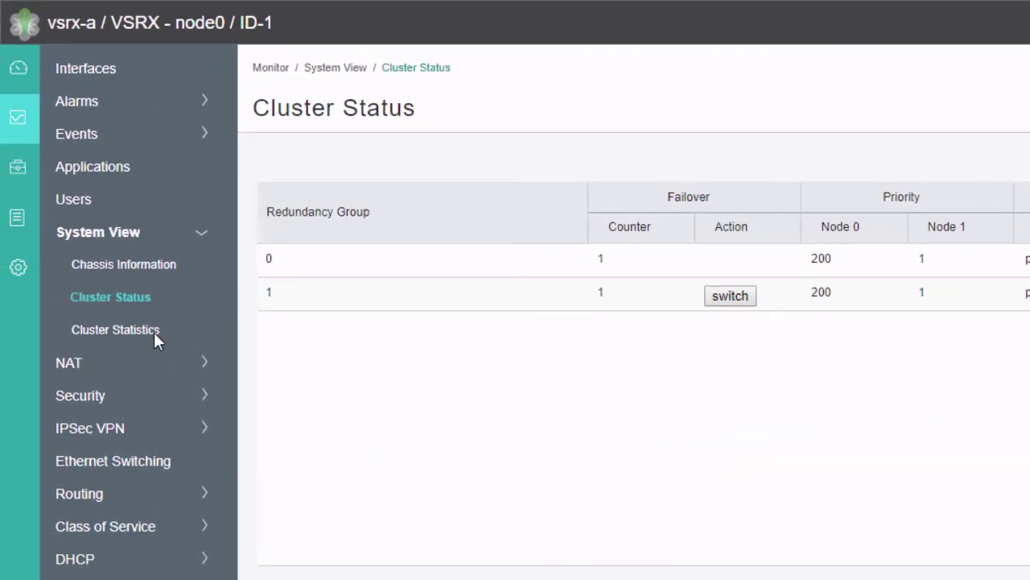
pyautogui.click(154, 332)
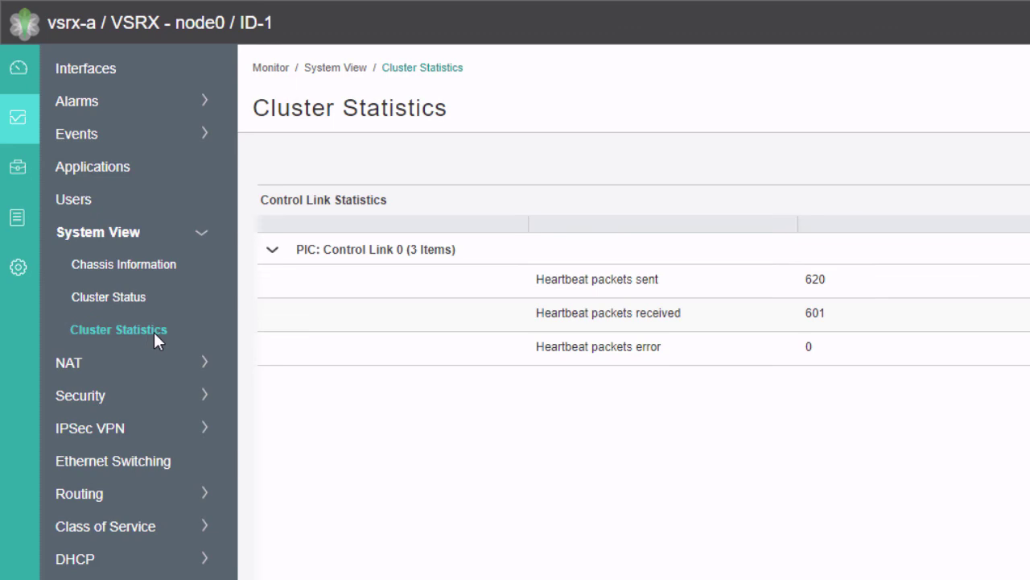